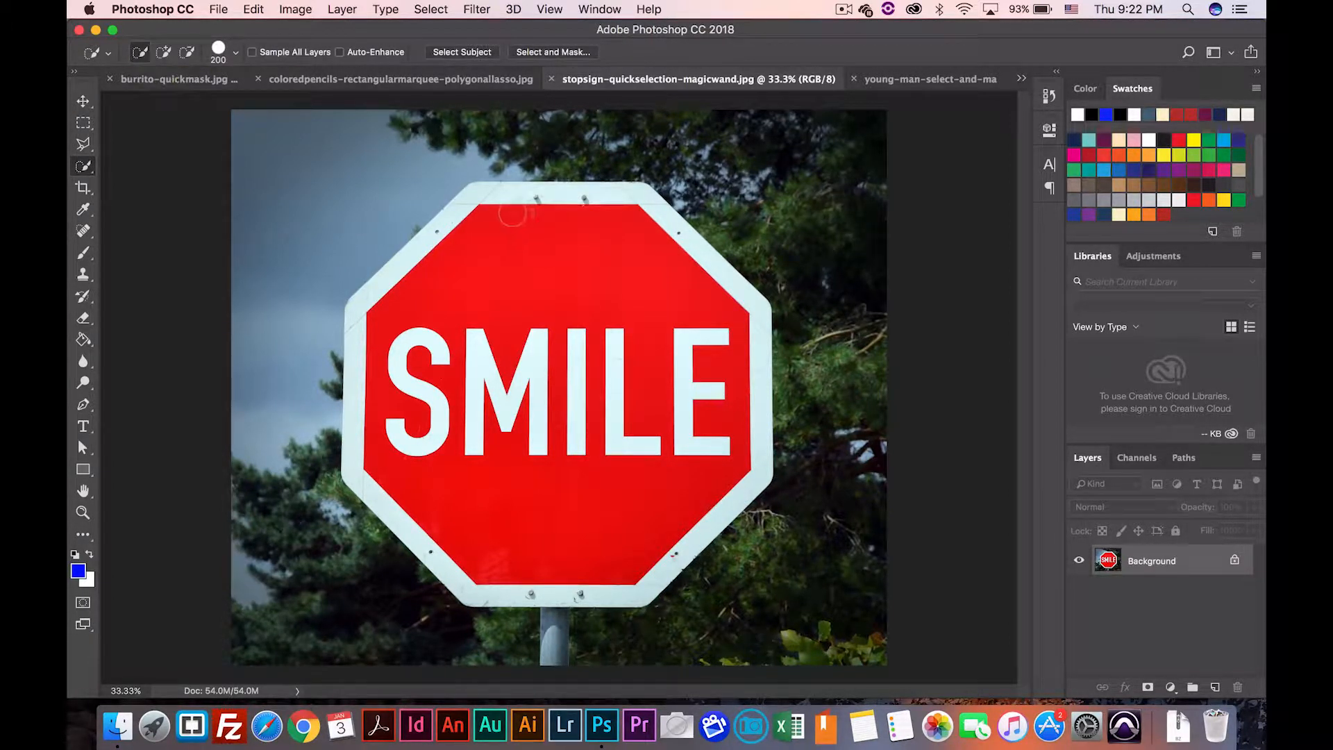
Step: Select the whole octagonal sign and its post with Quick Selection, and add a layer mask that hides the background
mouse_move(511, 215)
left_mouse_down()
mouse_move(432, 262)
mouse_move(387, 334)
left_mouse_up()
mouse_move(584, 576)
left_mouse_down()
mouse_move(660, 552)
mouse_move(690, 506)
mouse_move(723, 382)
left_mouse_up()
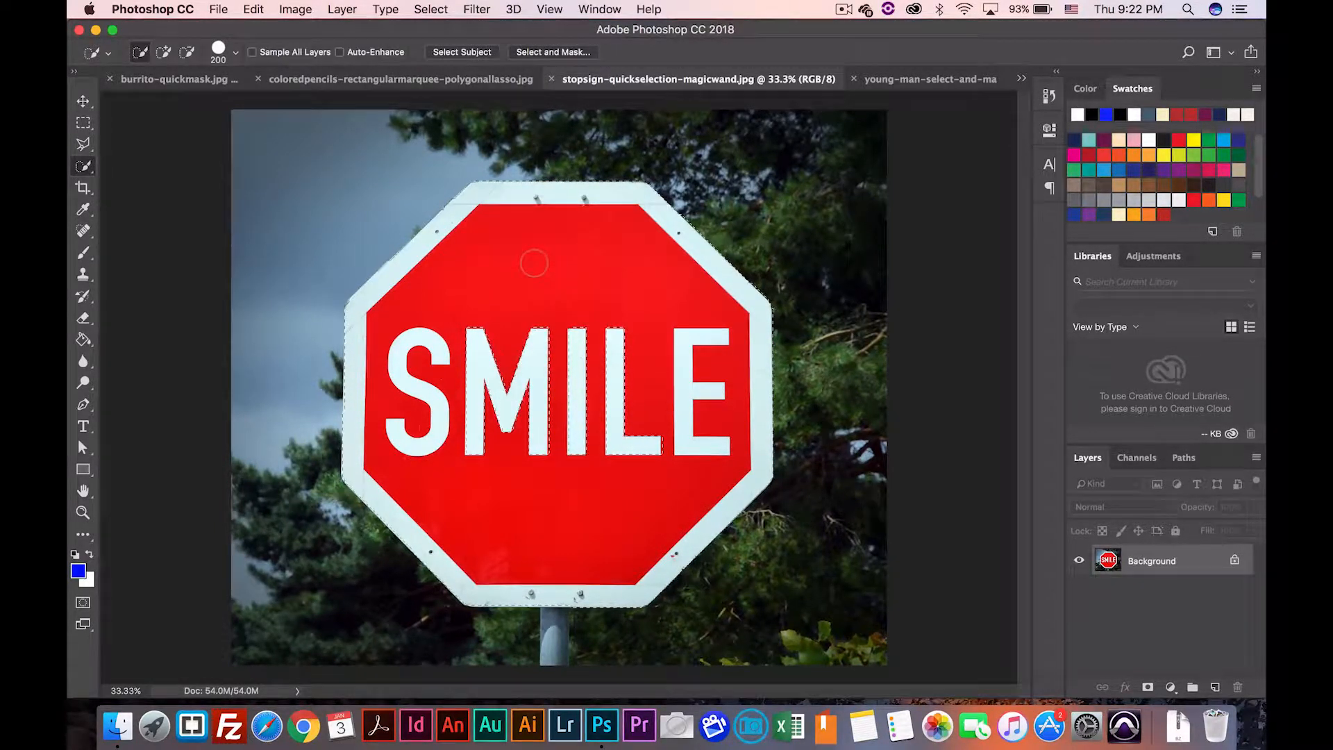
left_click_drag(621, 330, 546, 349)
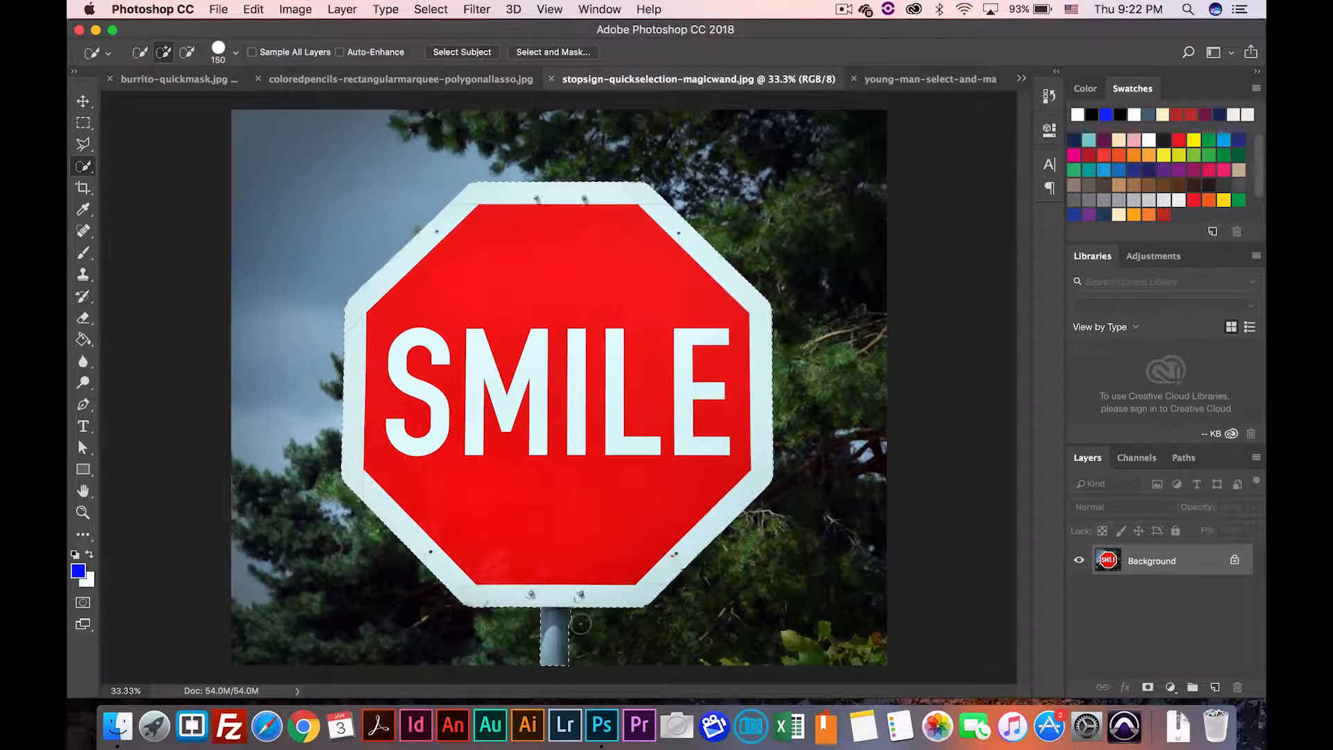
key("alt")
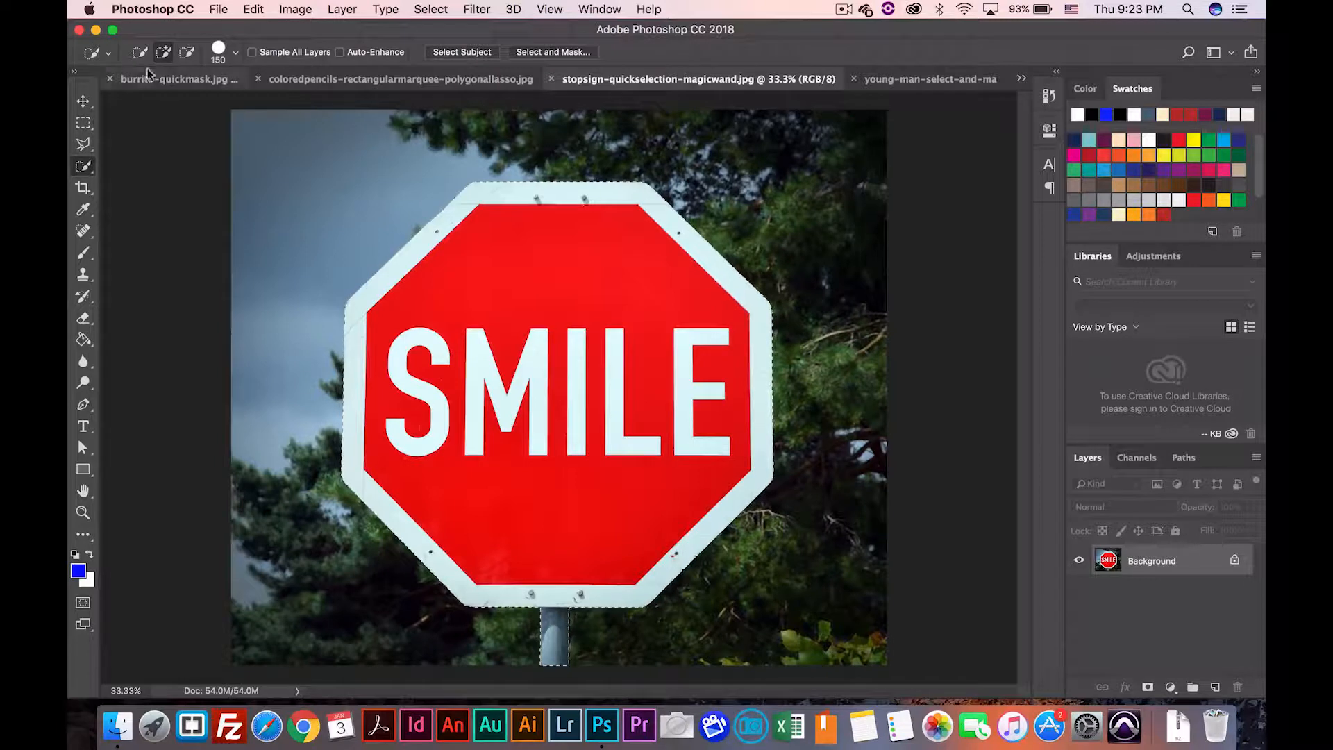
left_click(184, 53)
left_click(1148, 687)
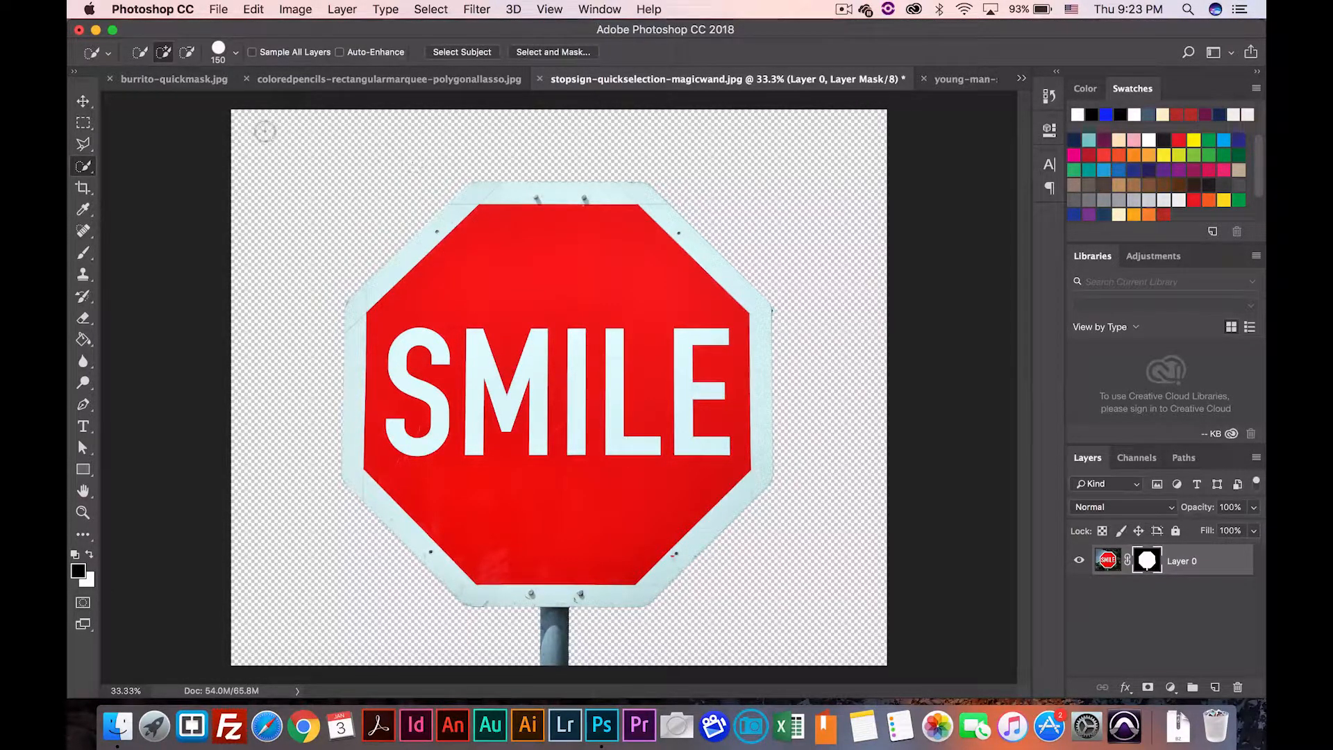
Step: Switch to the Magic Wand with Contiguous enabled and select only the letter S
left_click(83, 167)
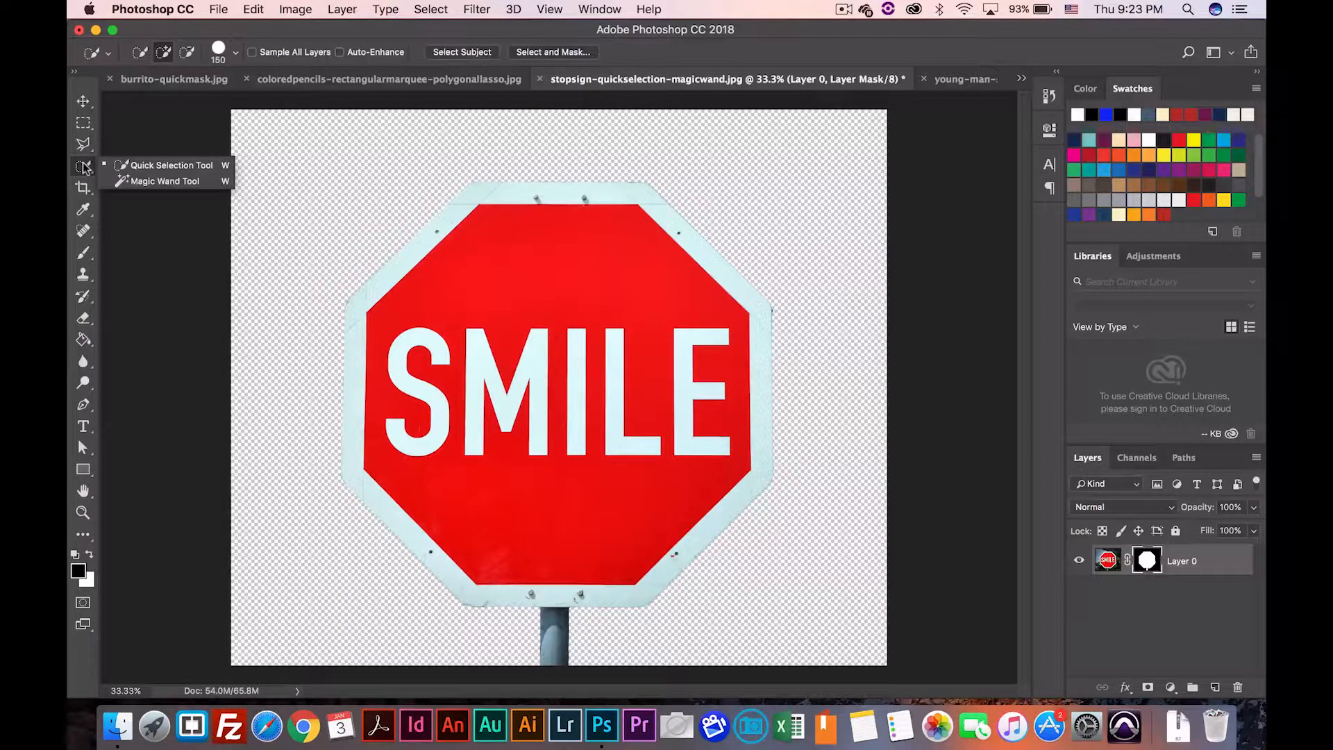
left_click(173, 181)
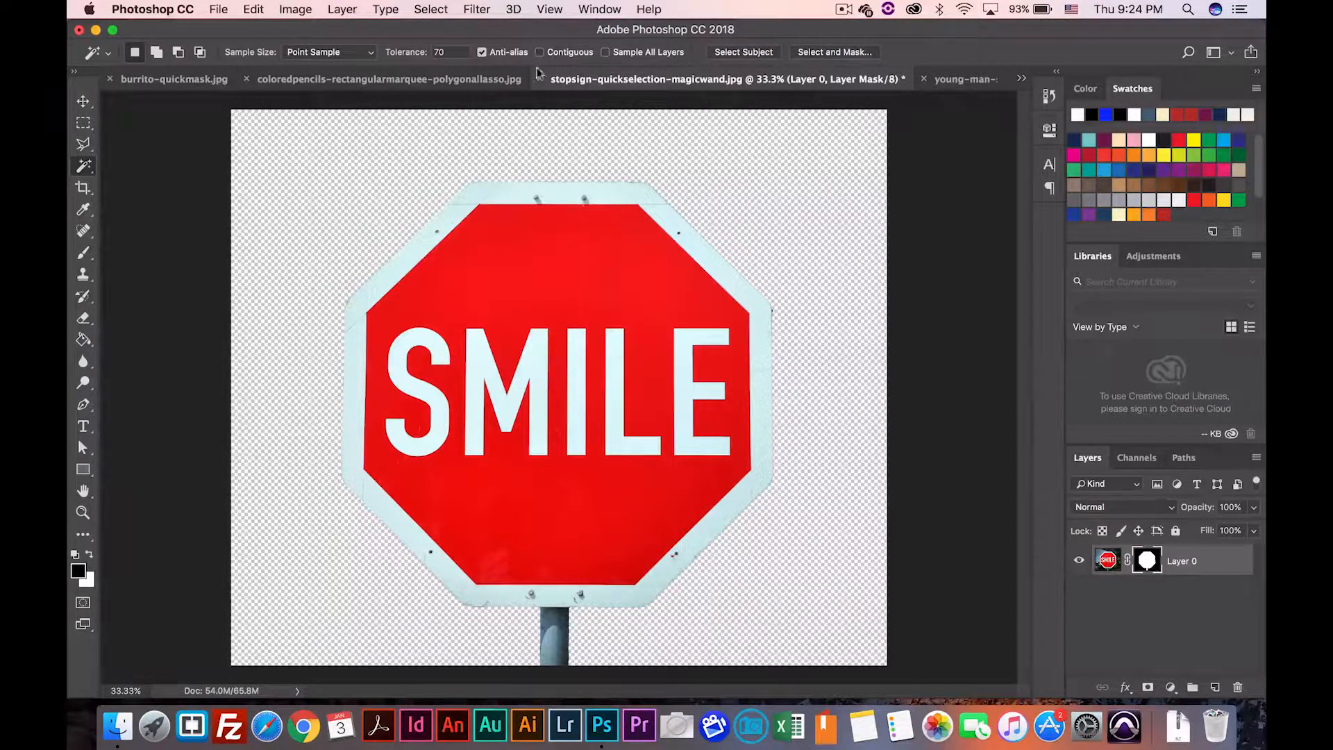
left_click(566, 53)
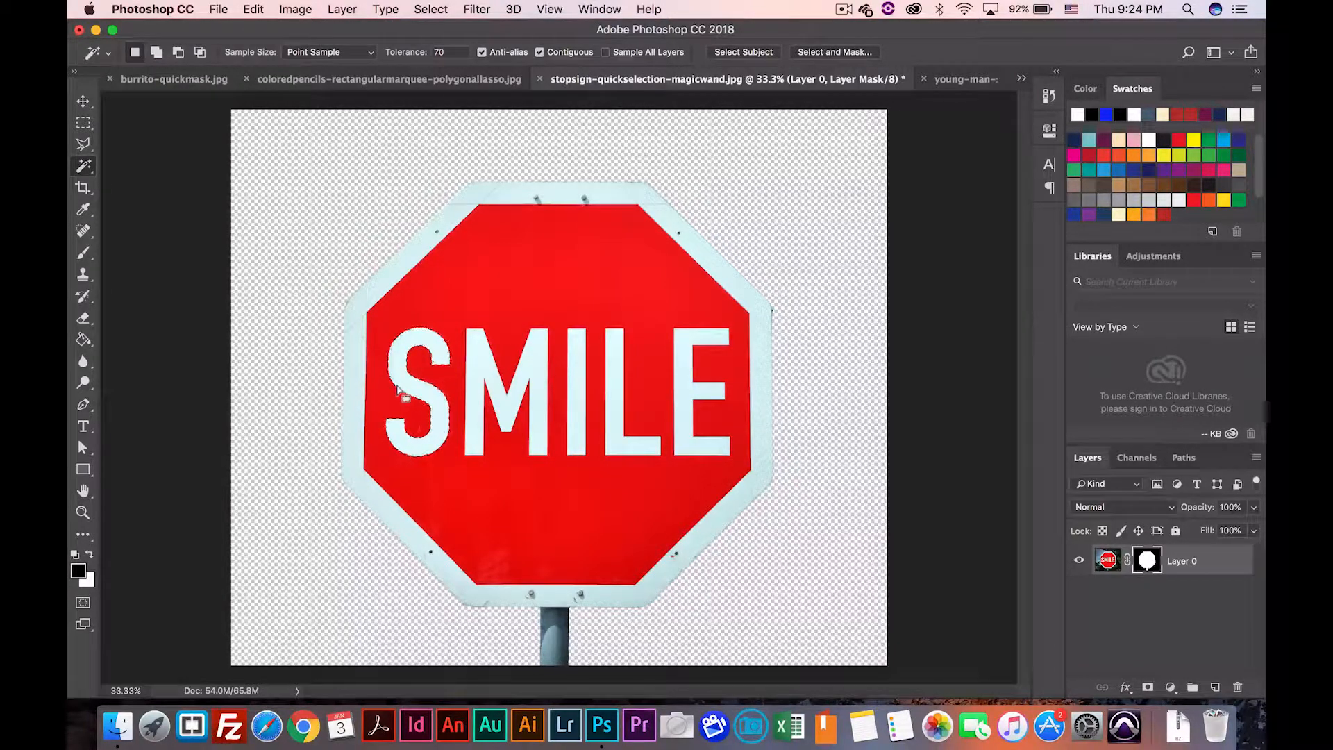
Step: Set the Magic Wand tolerance to 10 and try selecting the letter M
left_click(448, 53)
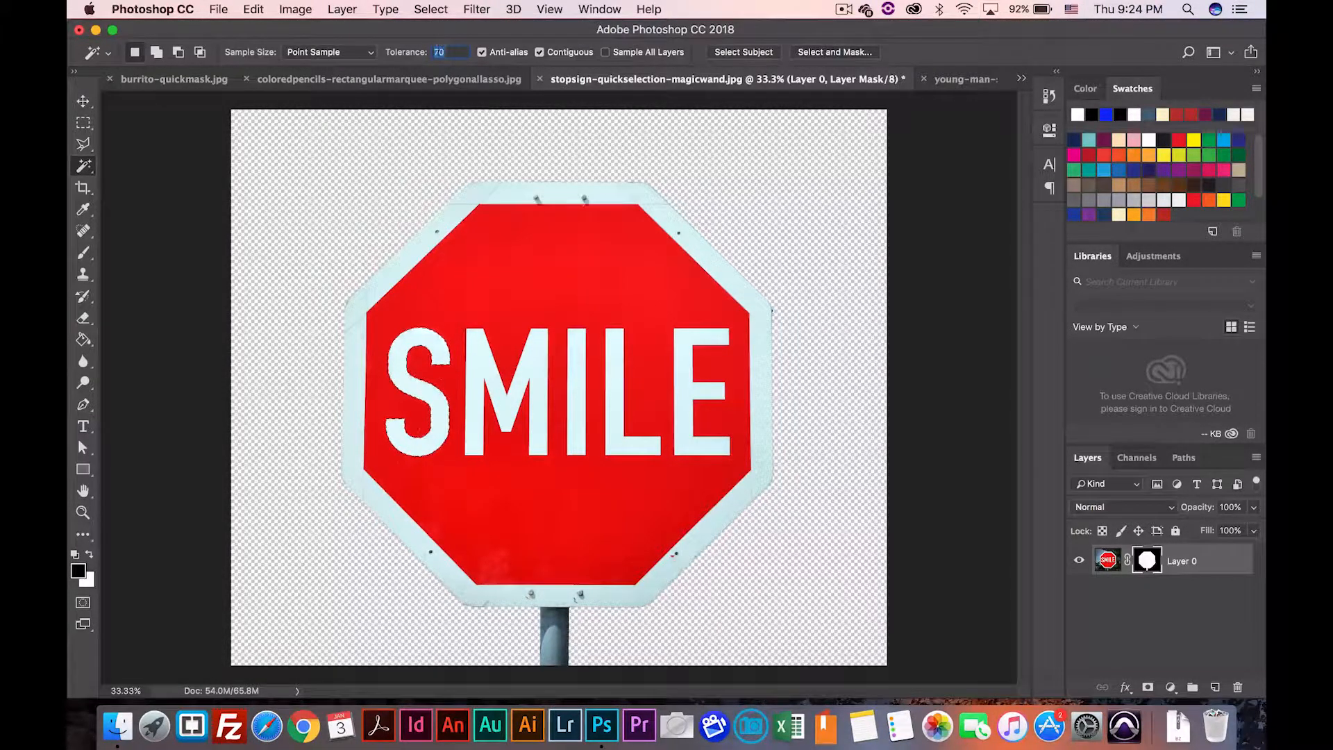
type("10")
scroll(490, 386, "up", 3)
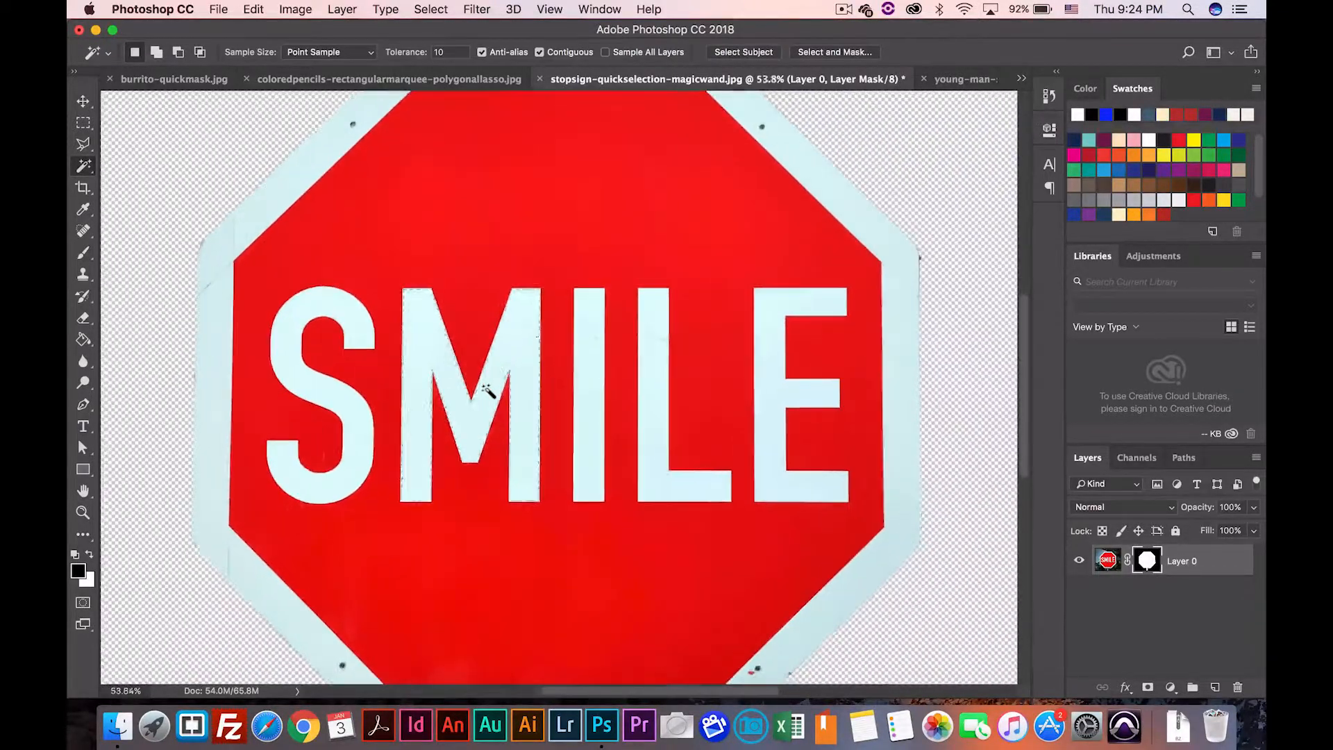
scroll(487, 390, "up", 3)
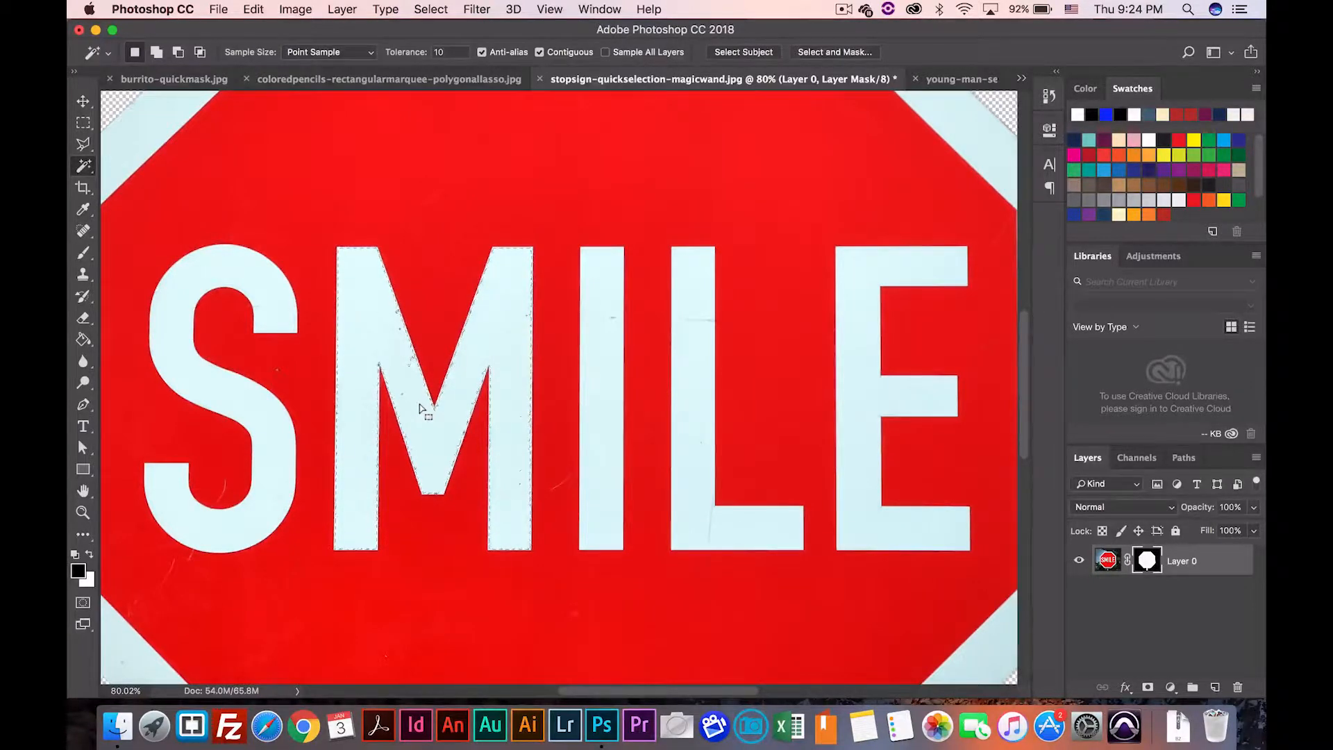
scroll(420, 409, "down", 2)
Step: Set the Magic Wand tolerance to 50 and select the letters M, S and L one at a time
left_click(440, 52)
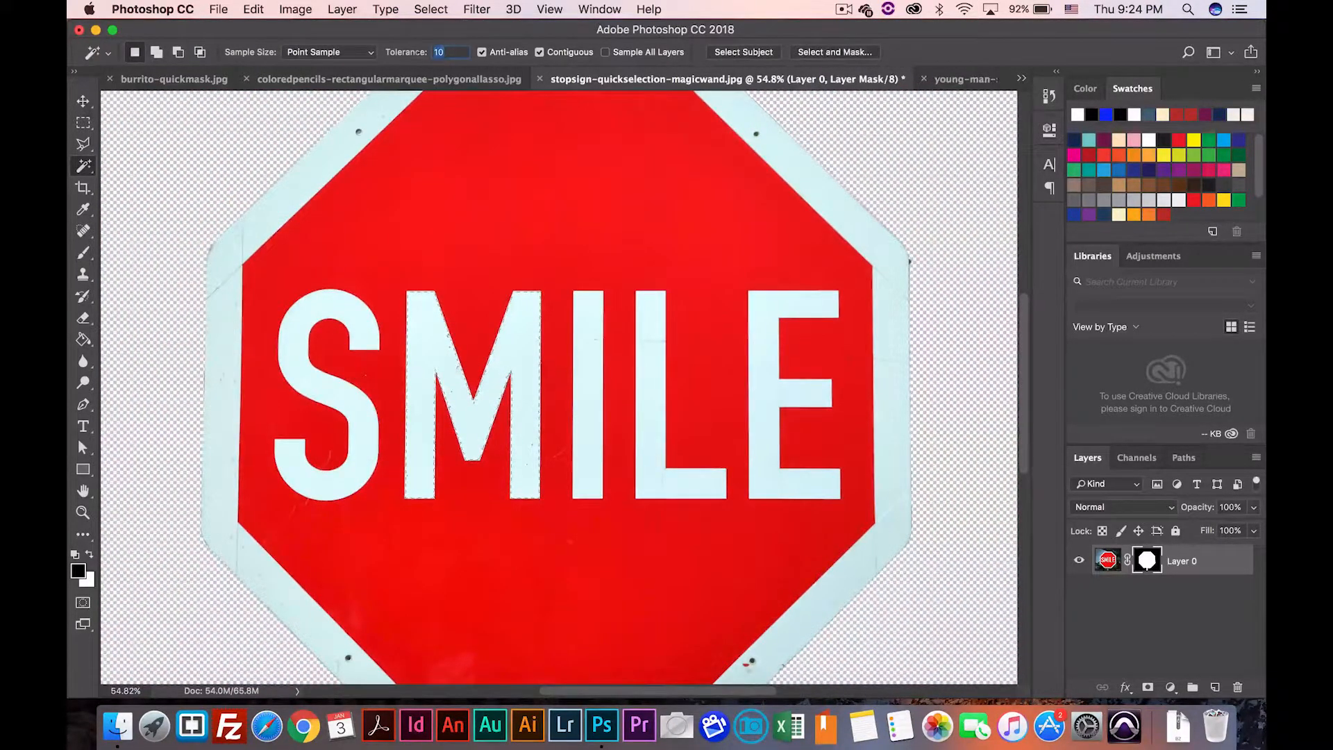
type("50")
key("super+d")
left_click(485, 419)
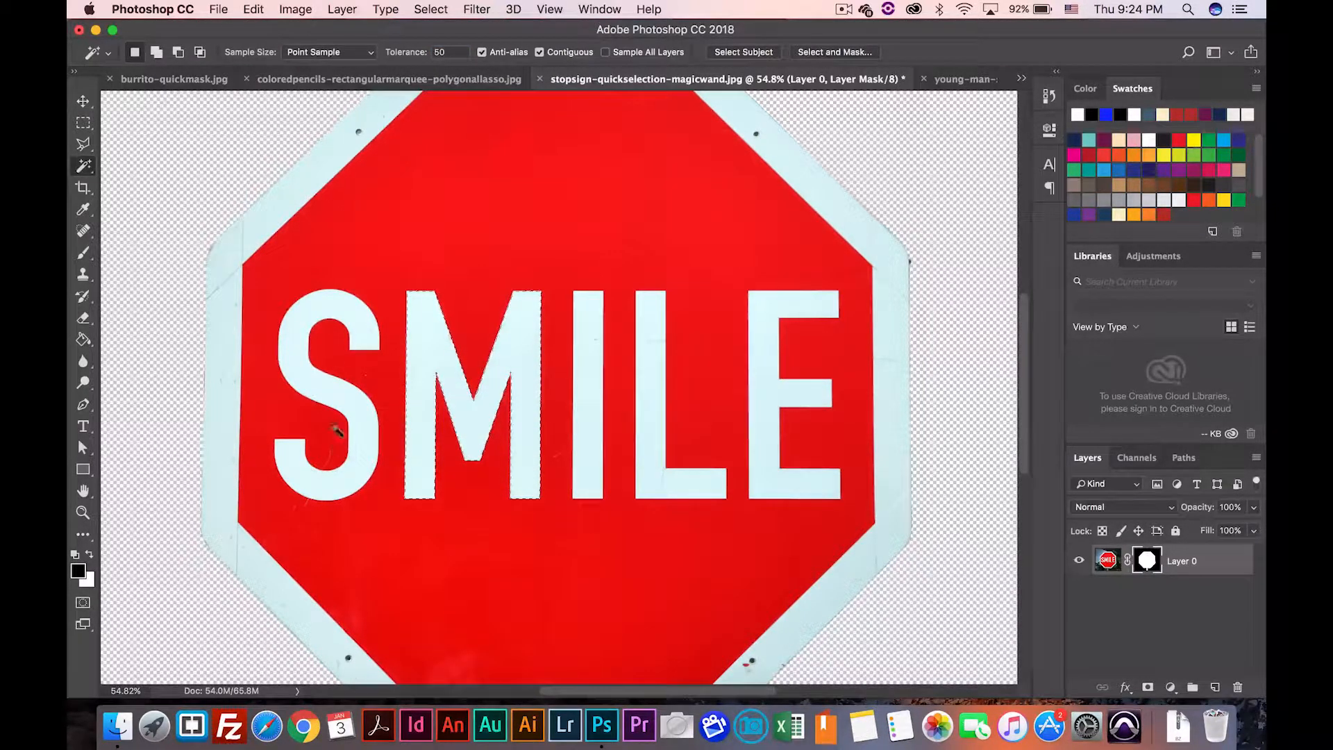
left_click(361, 320)
left_click(656, 340)
Step: Turn off Contiguous and select all the white lettering and the sign's white border at once with the Magic Wand
left_click(540, 53)
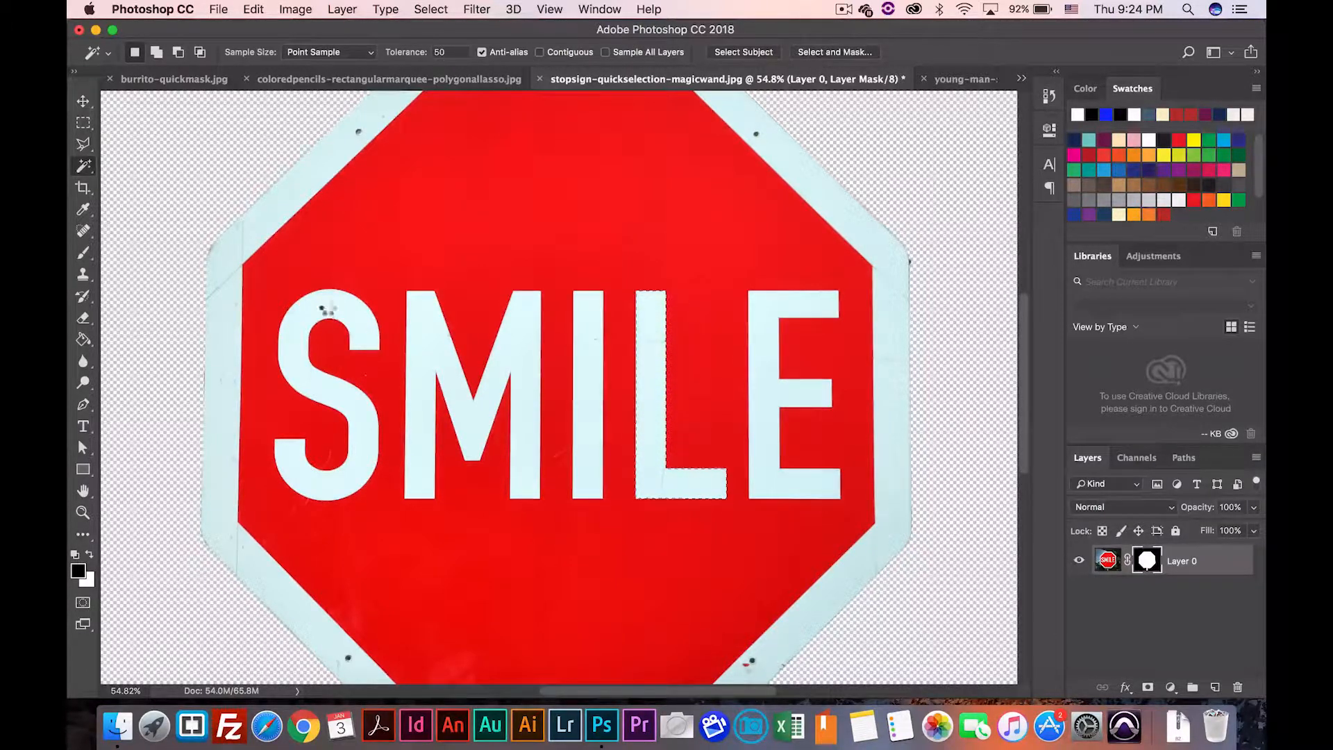
left_click(323, 308)
key("super+d")
left_click(328, 314)
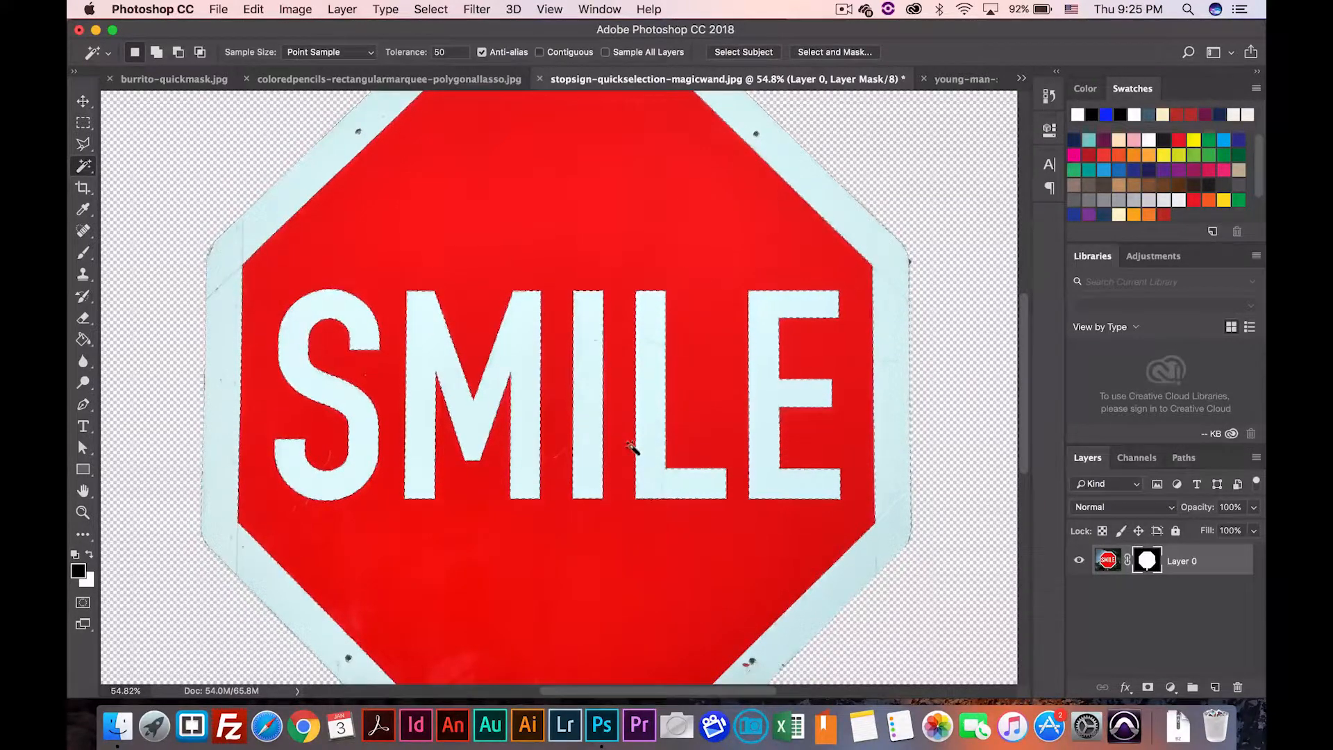
scroll(630, 447, "down", 5)
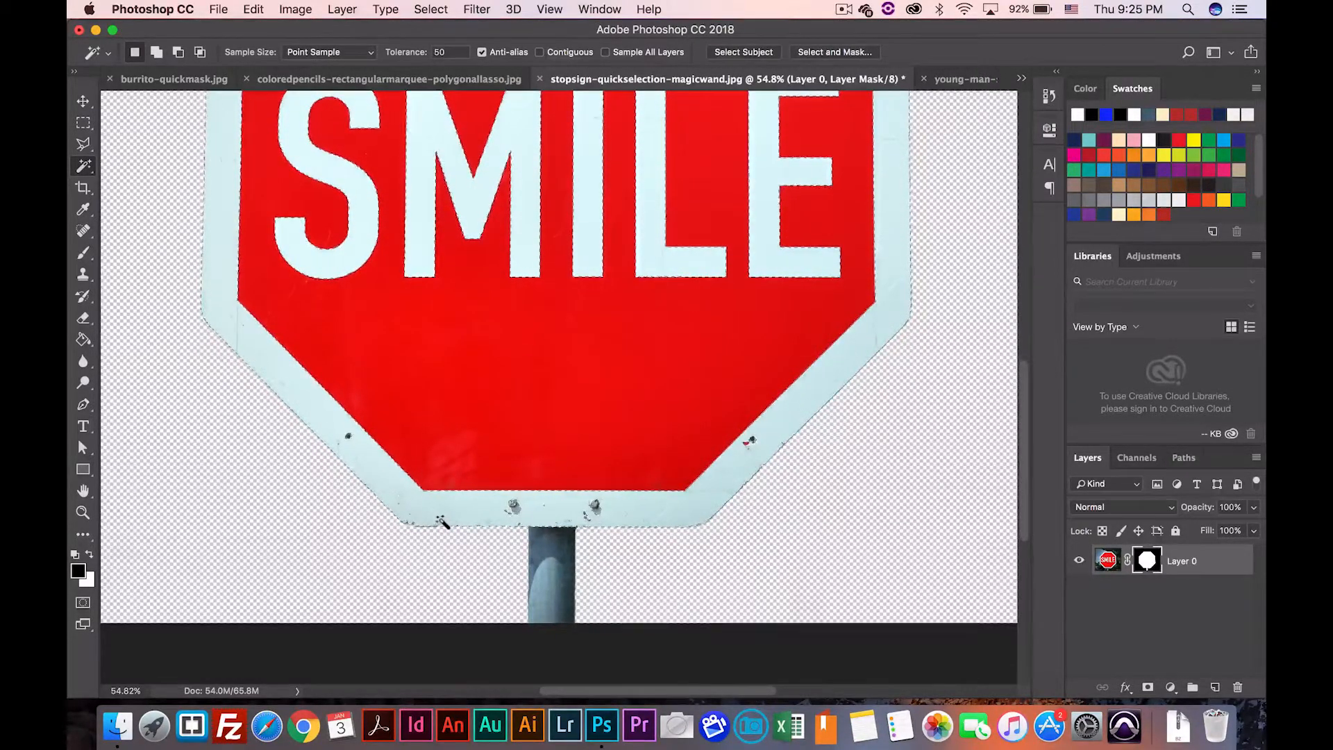
scroll(443, 523, "up", 3)
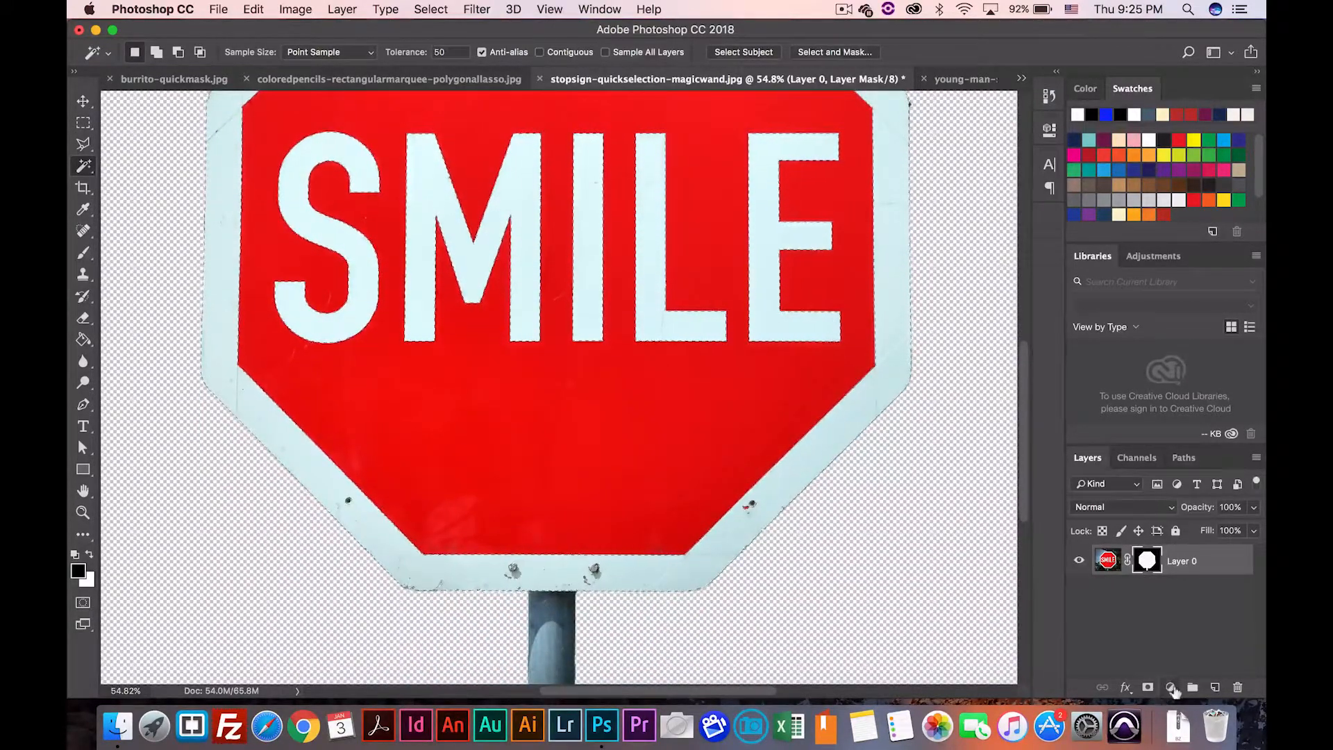
Step: Add a Solid Color fill layer in yellow f9ed32 over the selected letters and border
left_click(1172, 688)
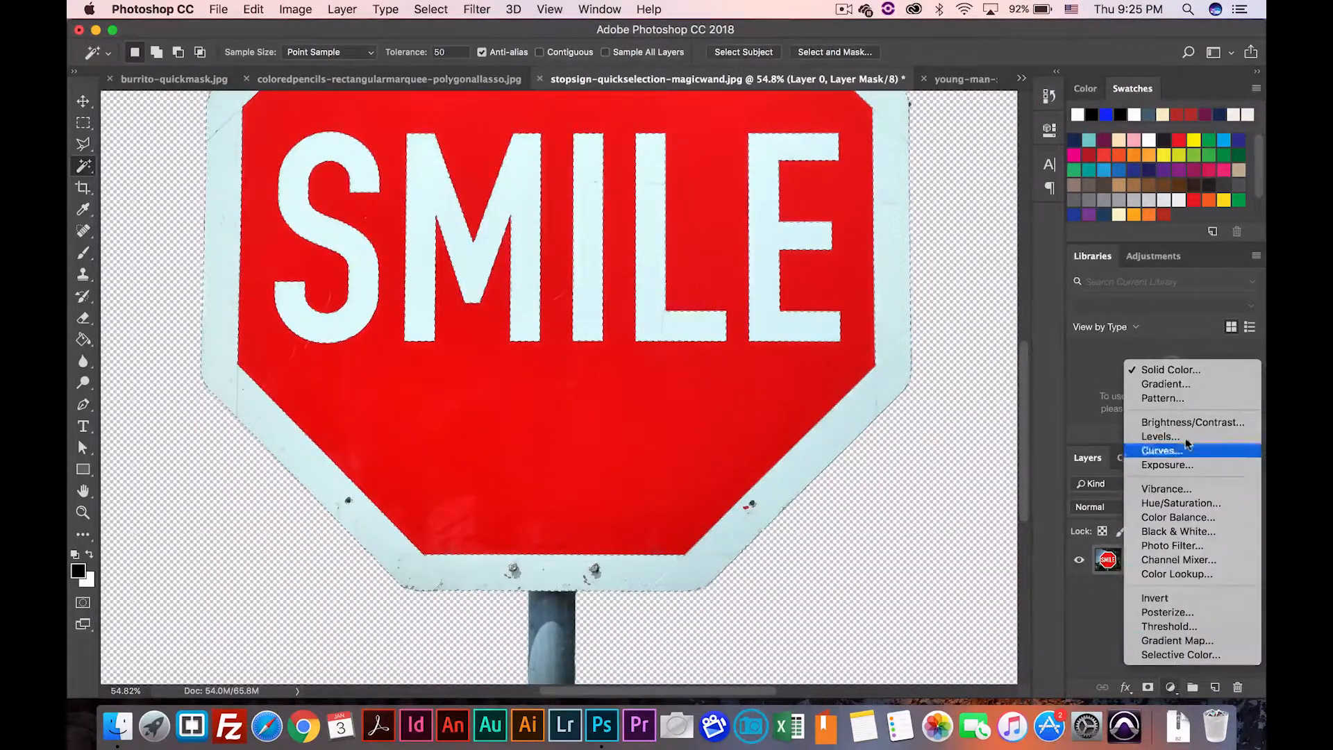
left_click(1190, 372)
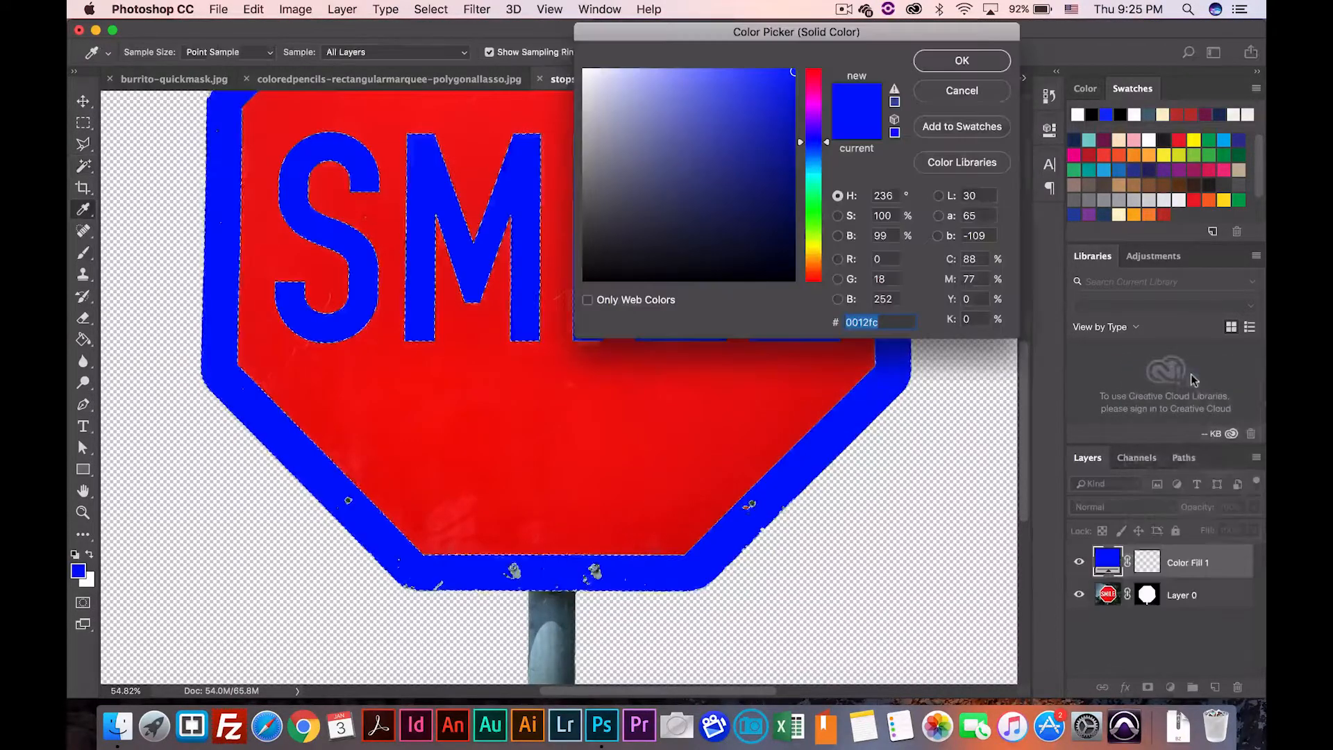
type("f9ed32")
left_click(962, 62)
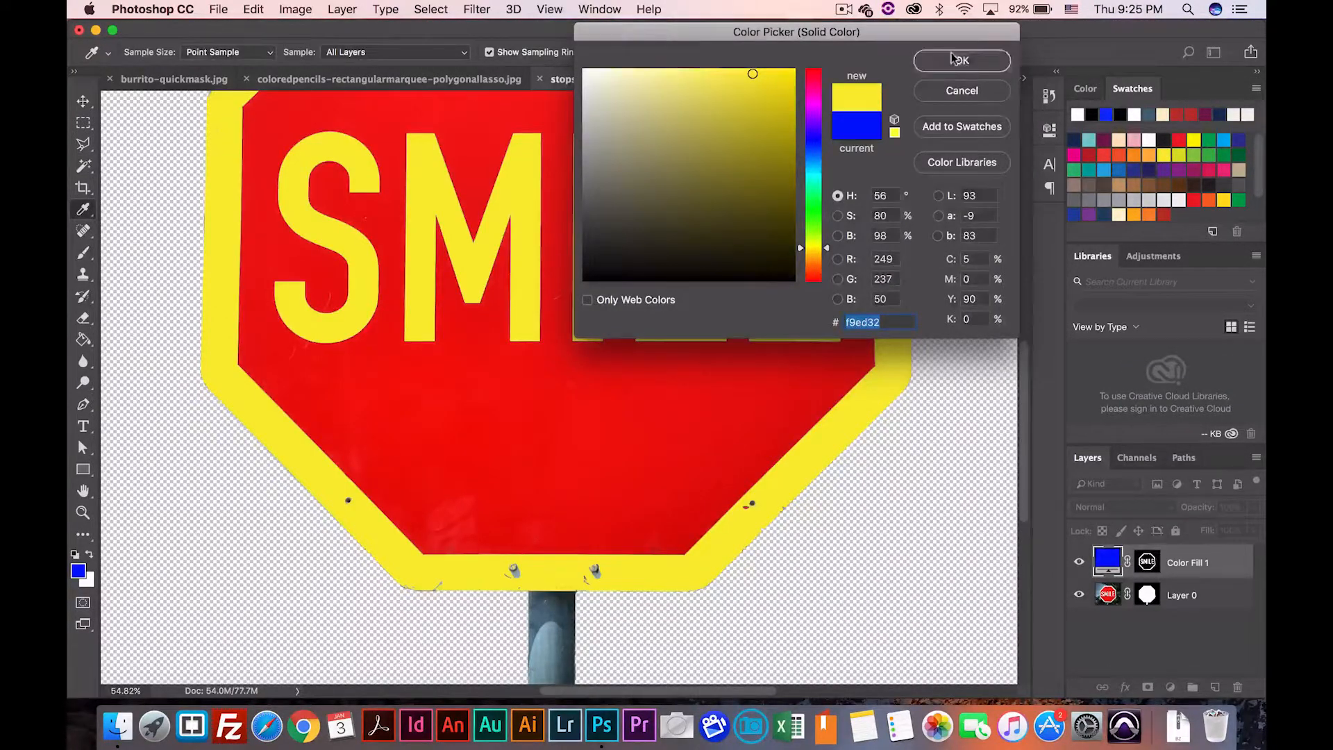
Step: Inspect the yellow letters and the border around the bolts up close, and select the color fill layer's mask
key("super+0")
scroll(686, 355, "down", 5)
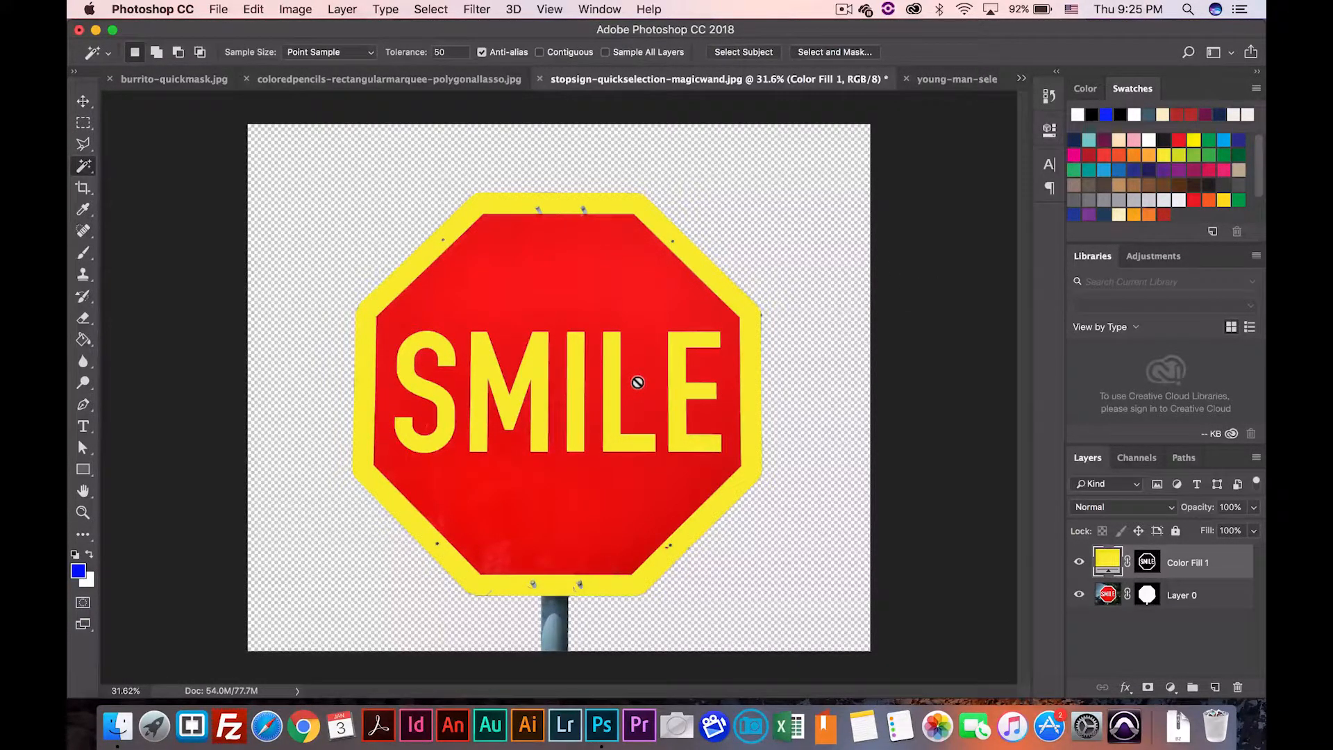
key("super+equal")
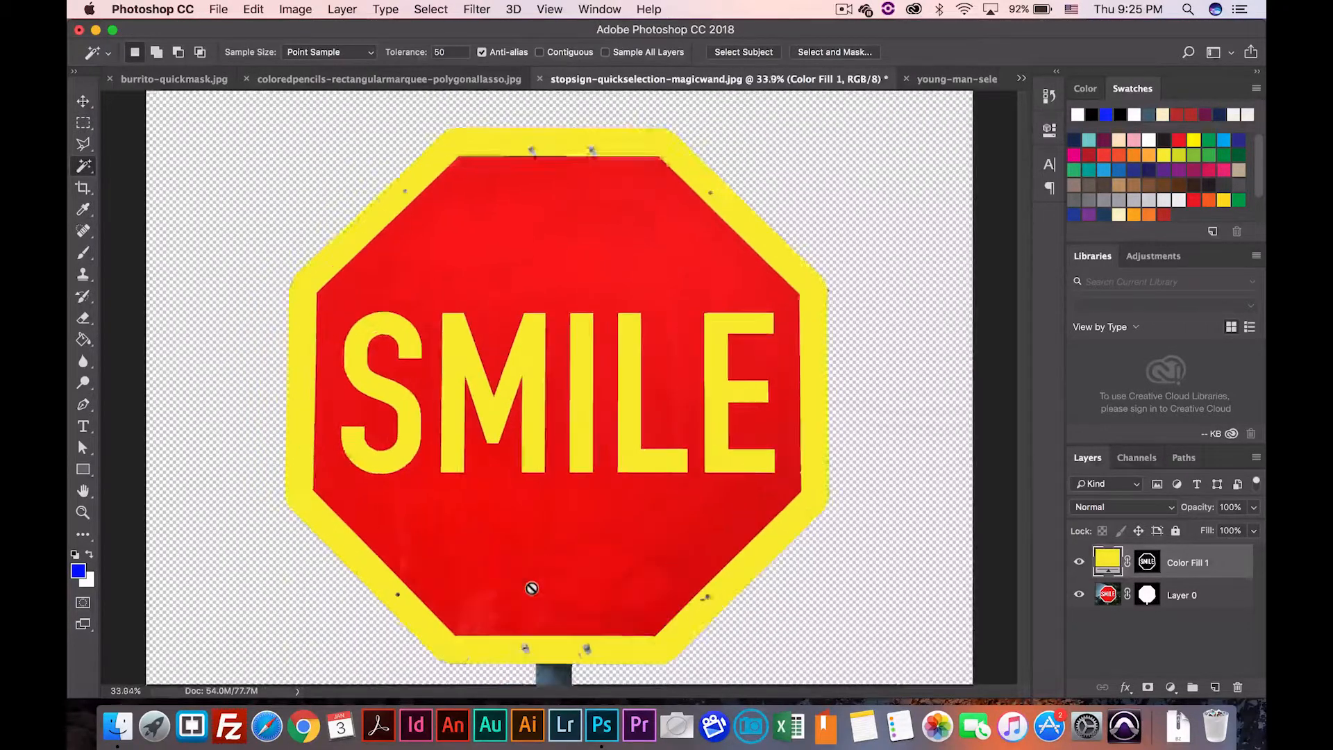
scroll(532, 588, "up", 4)
scroll(532, 588, "down", 4)
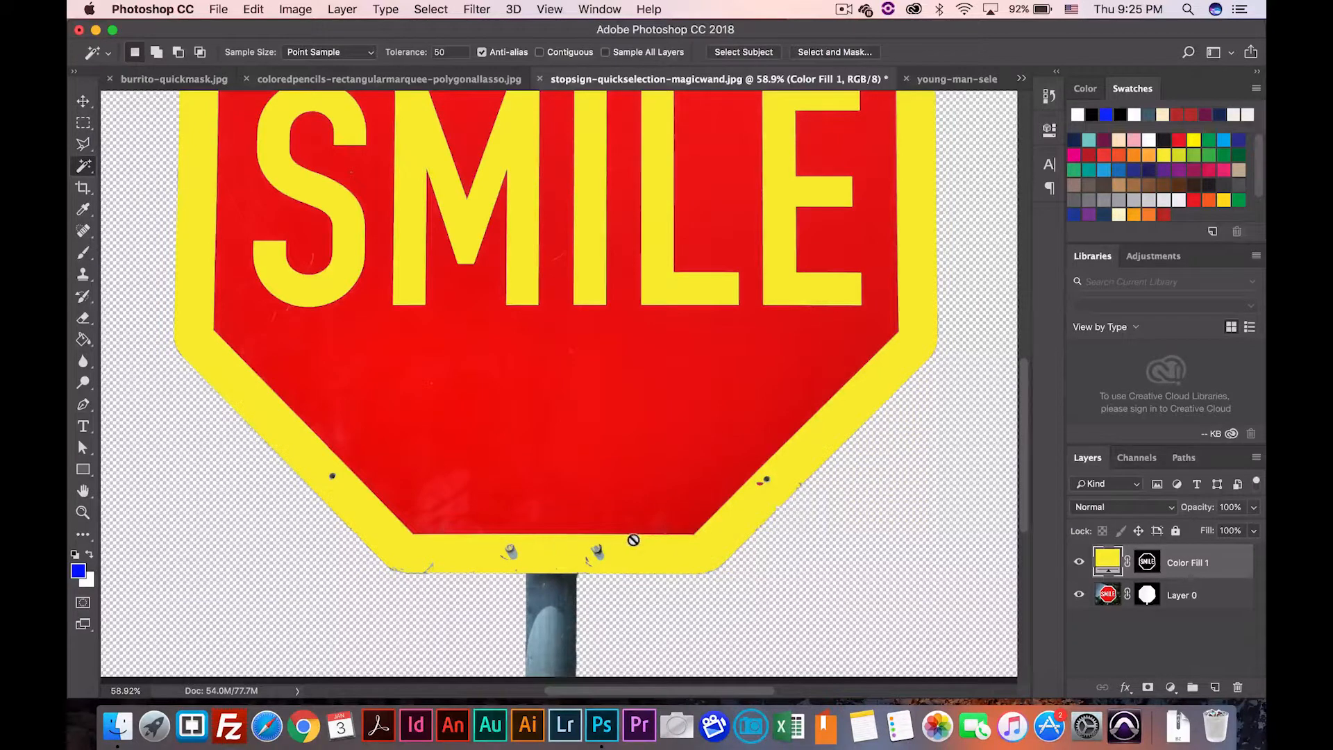
left_click(1148, 562)
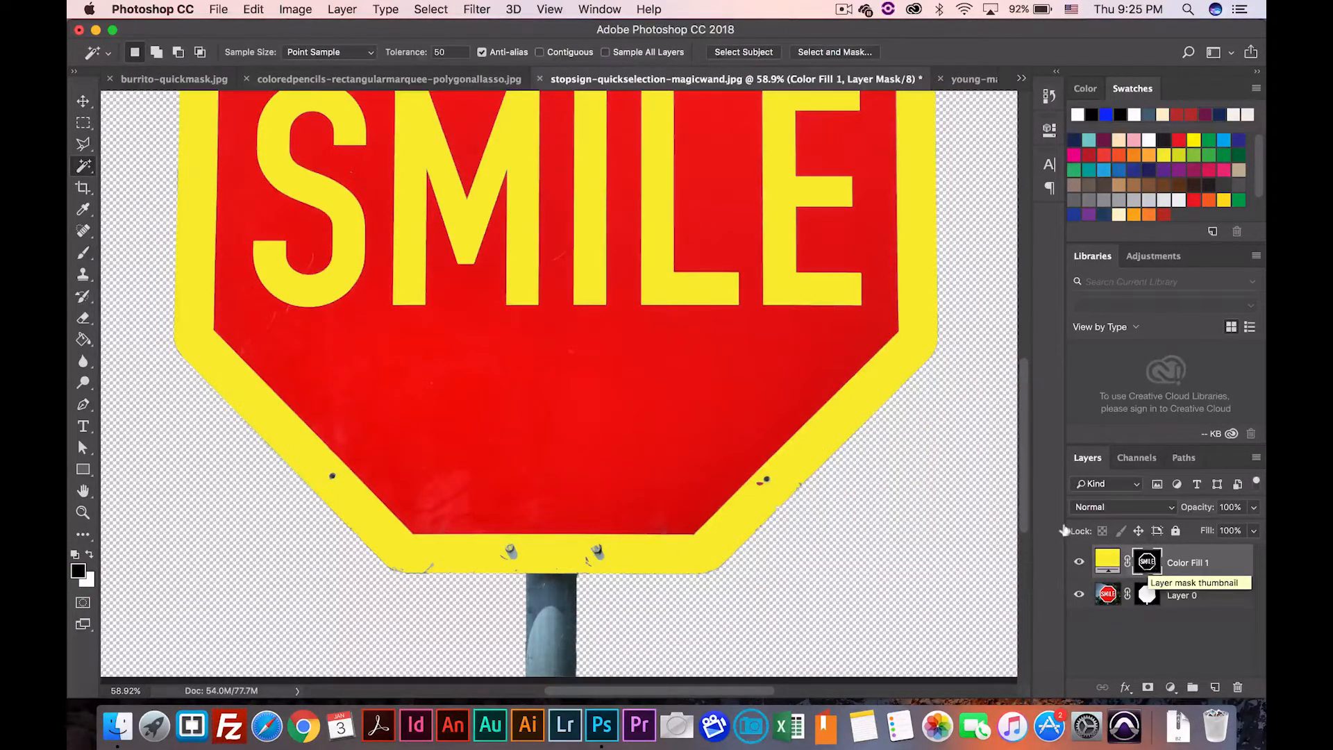
scroll(557, 390, "down", 5)
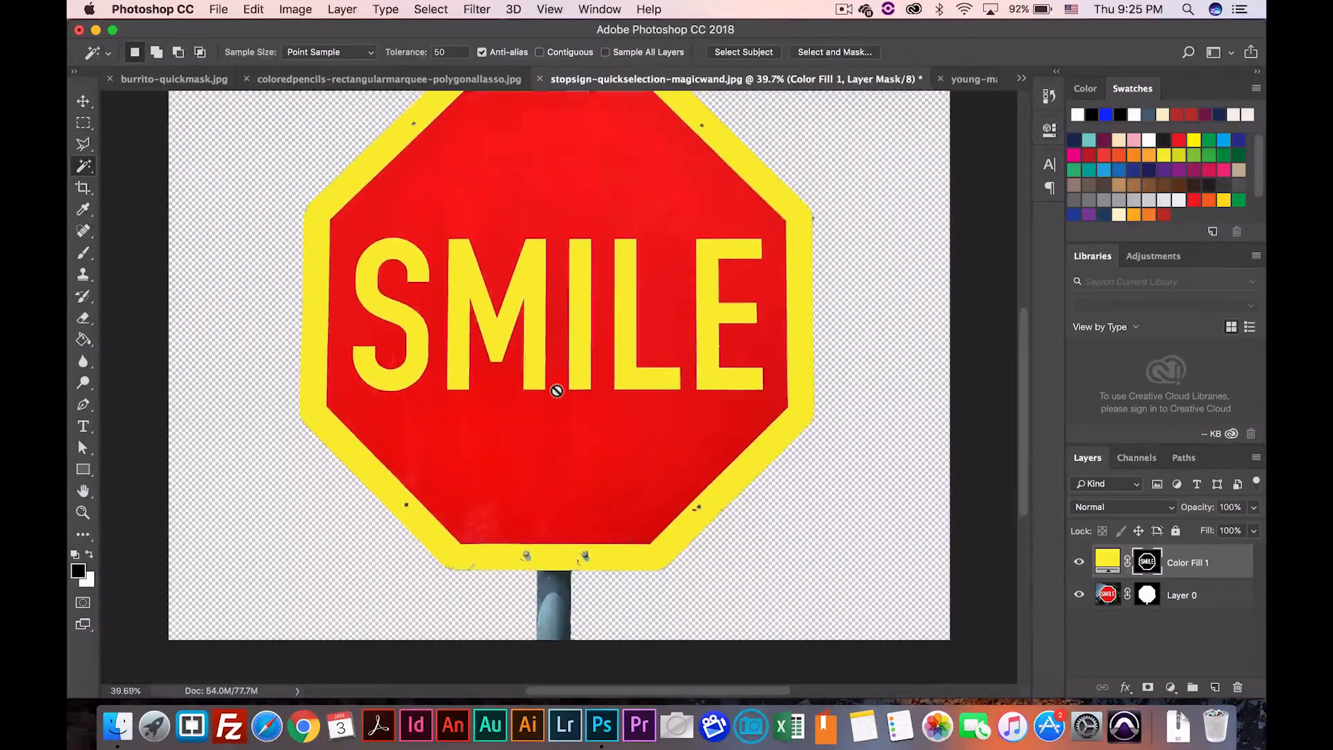